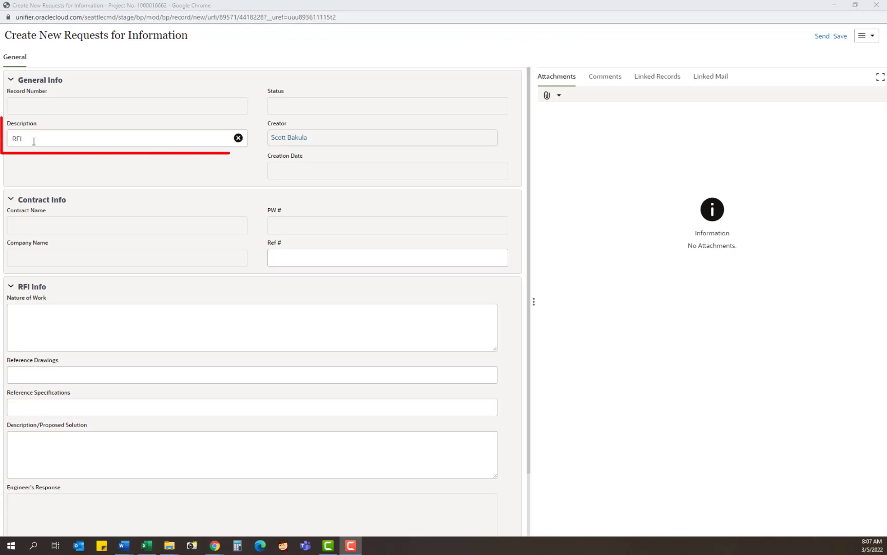
- Replace the RFI's Description under General Info with "Use a Short Clear Description"
click(239, 138)
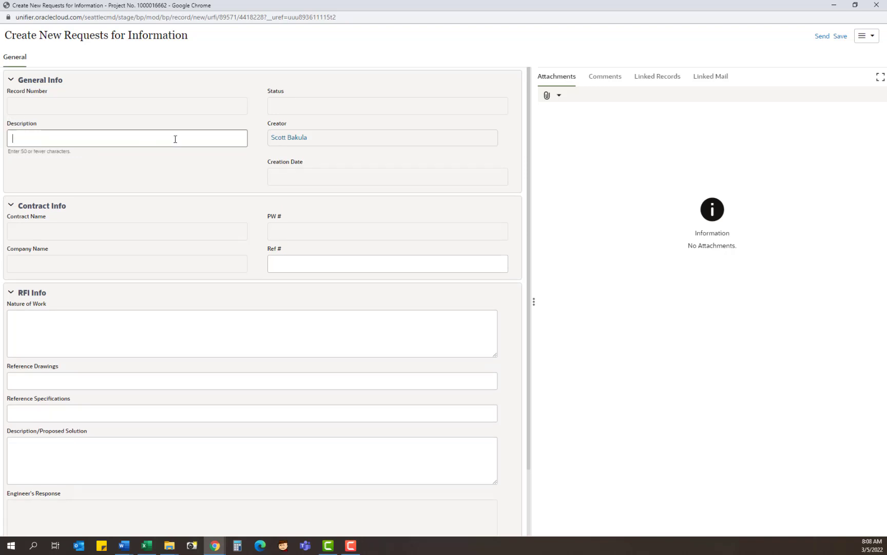
text(Use a Short Clear Description)
click(307, 260)
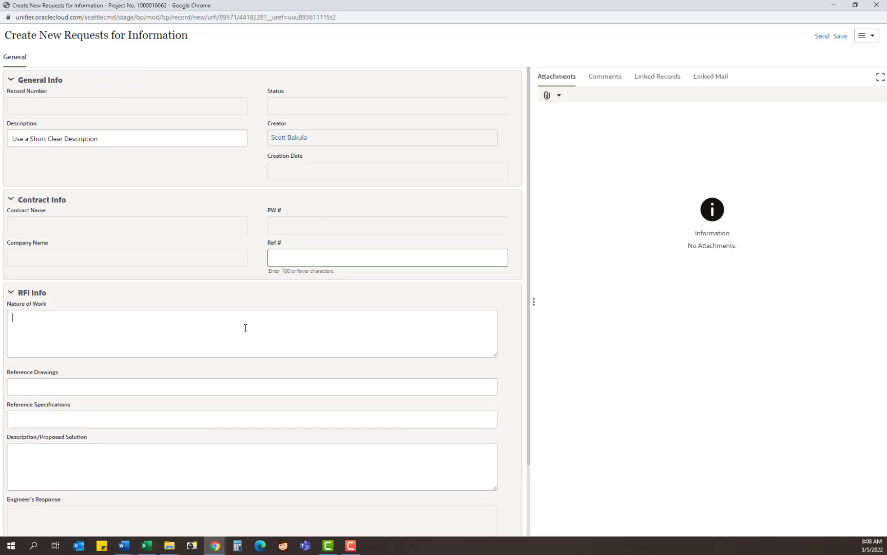
- Fill in Nature of Work with "Enter a brief description of the type of work in question" and a second line "Examples: traffic circle, weir walls, hedge removals"
click(221, 325)
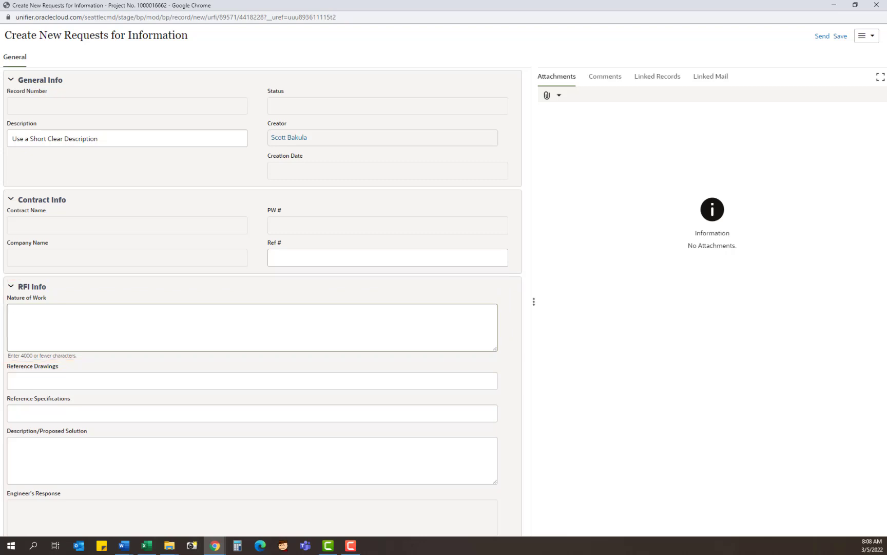
key(alt+Tab)
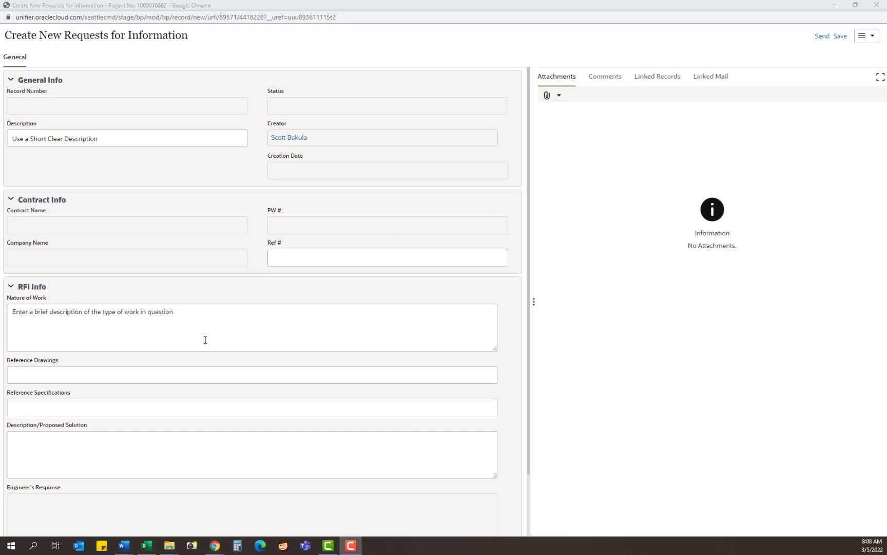
click(231, 327)
text(Examples: traffic circle, weir walls, hedge removals)
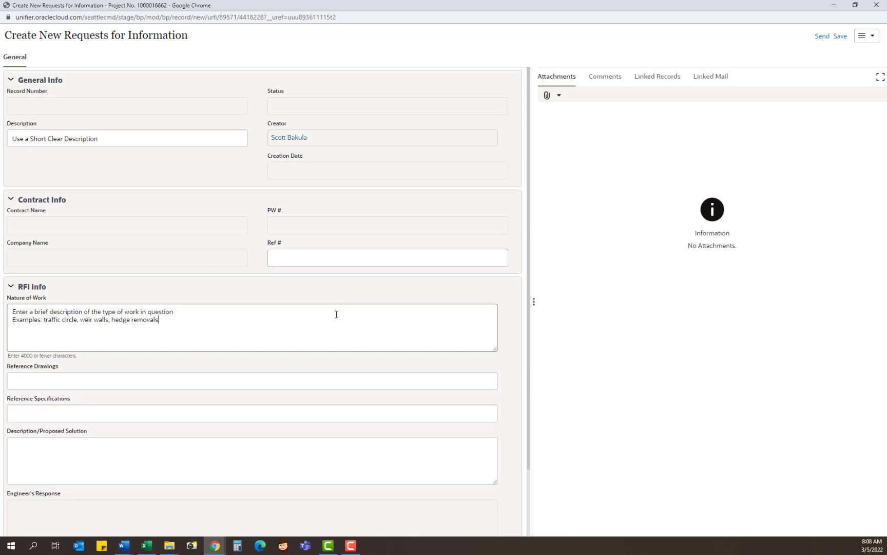
- Set Reference Drawings to "Enter any relevant plan sheet drawing numbers" and Reference Specifications to "Enter any relevant standard specification or special provision numbers"
click(379, 376)
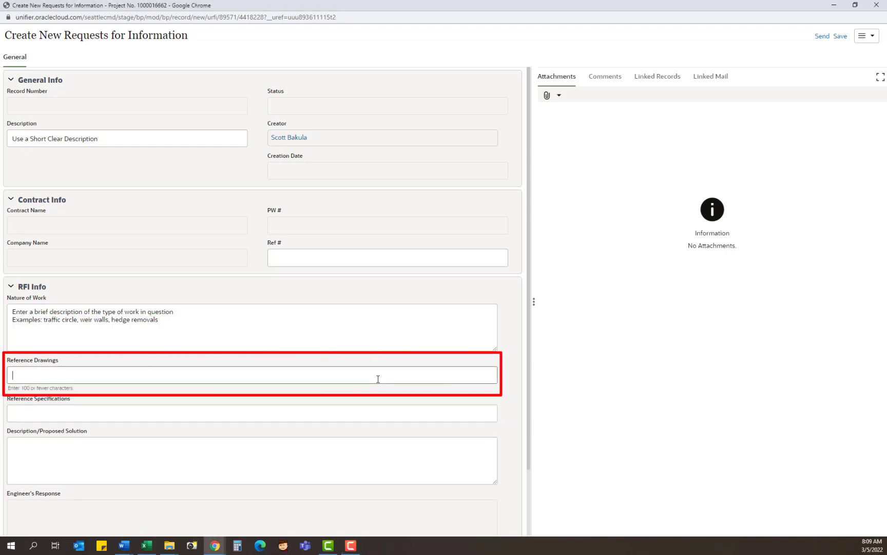
text(Enter any relevant plan sheet drawing numbers)
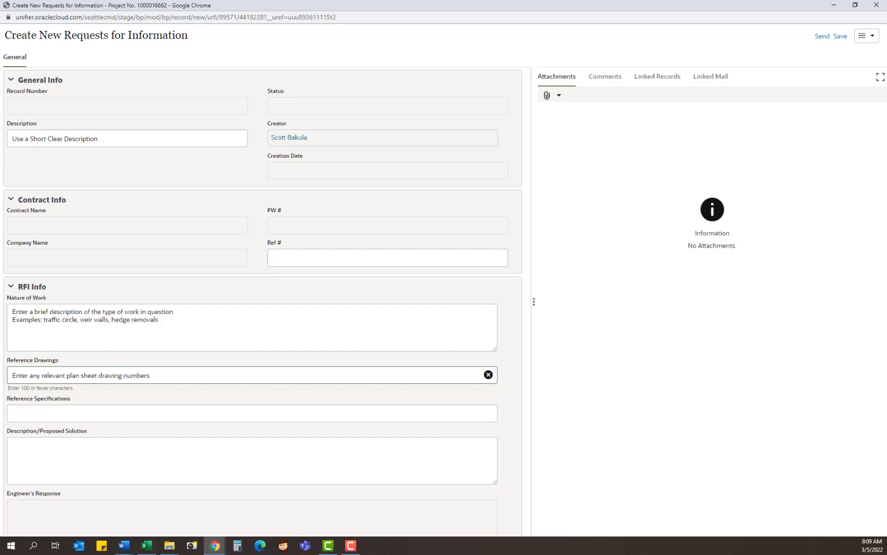
key(alt+Tab)
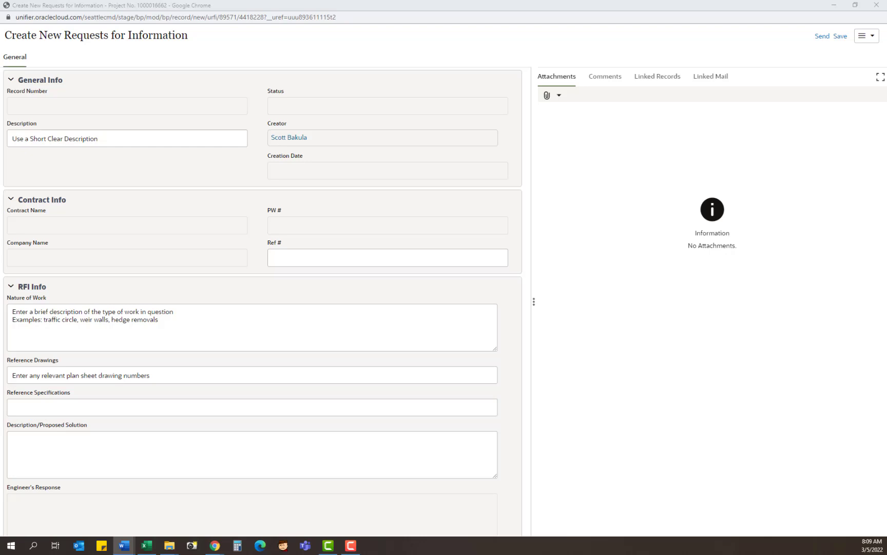
click(151, 408)
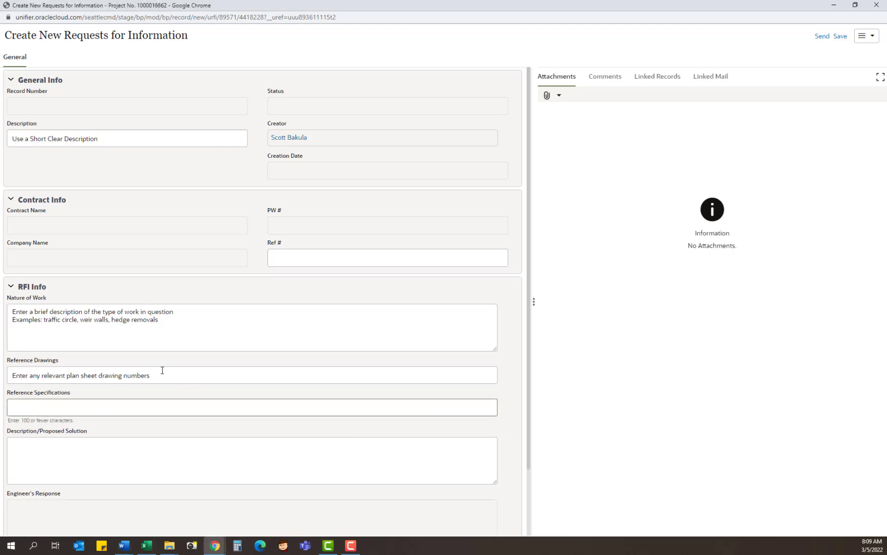
text(Enter any relevant standard specification or special provision numbers)
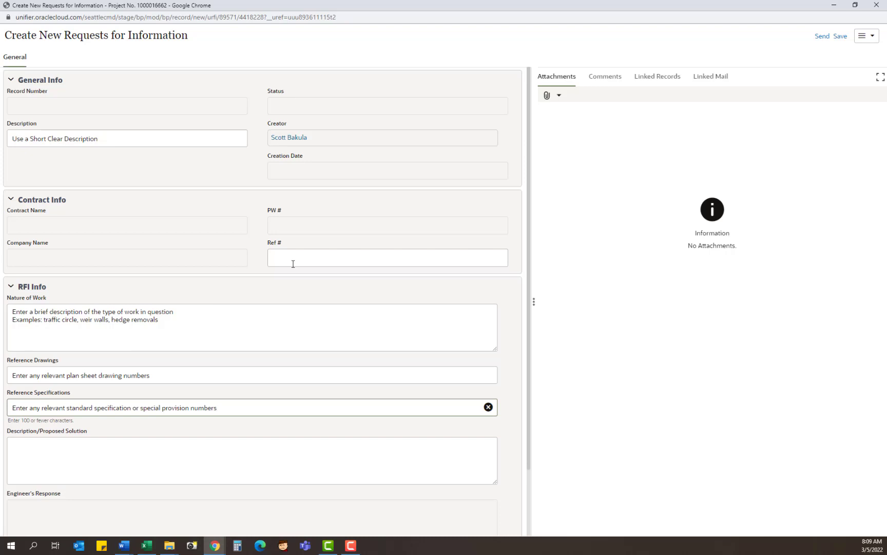
- Fill in Description/Proposed Solution with "Enter the text of your RFI, provide a proposed solution"
click(169, 467)
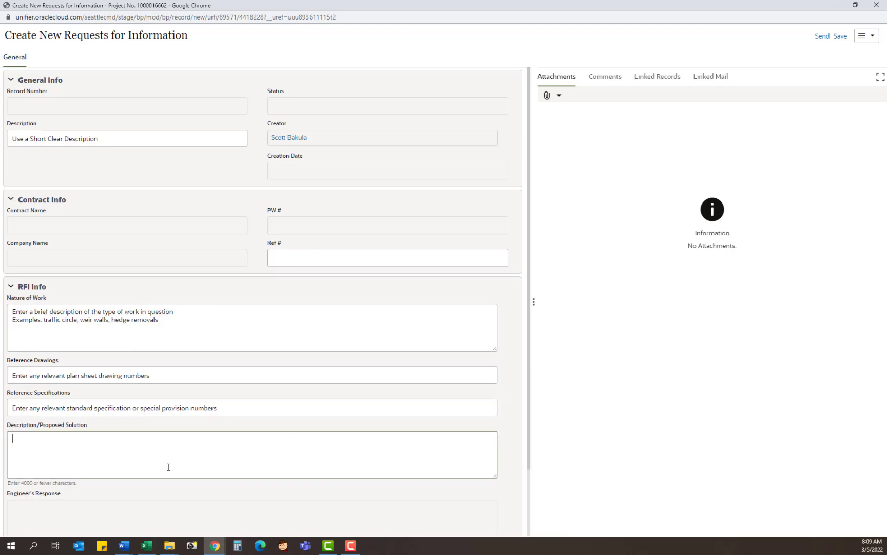
scroll(165, 465, down, 2)
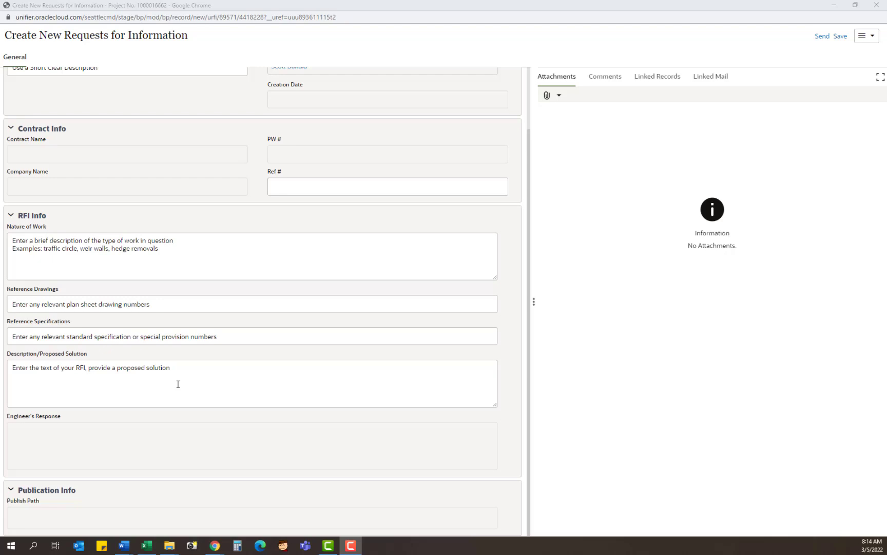
scroll(178, 384, up, 2)
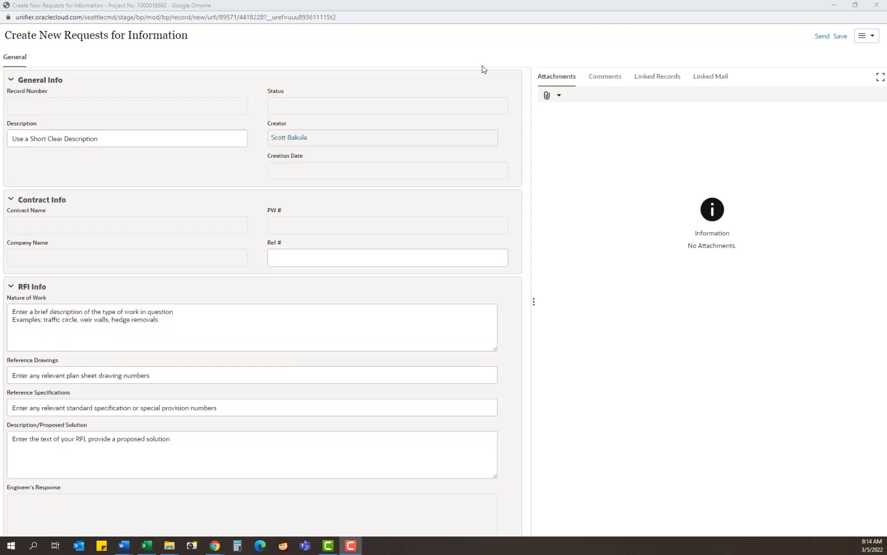
- Attach "RFI Additional Clearing & Grubbing Locations.pdf" from the test submittals folder and widen the attachment Name column to fit the file name
click(559, 97)
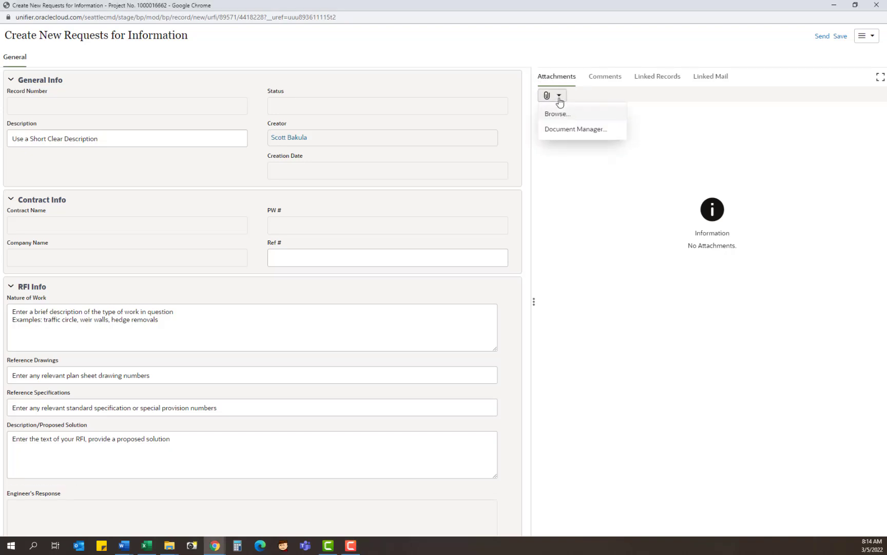
click(569, 114)
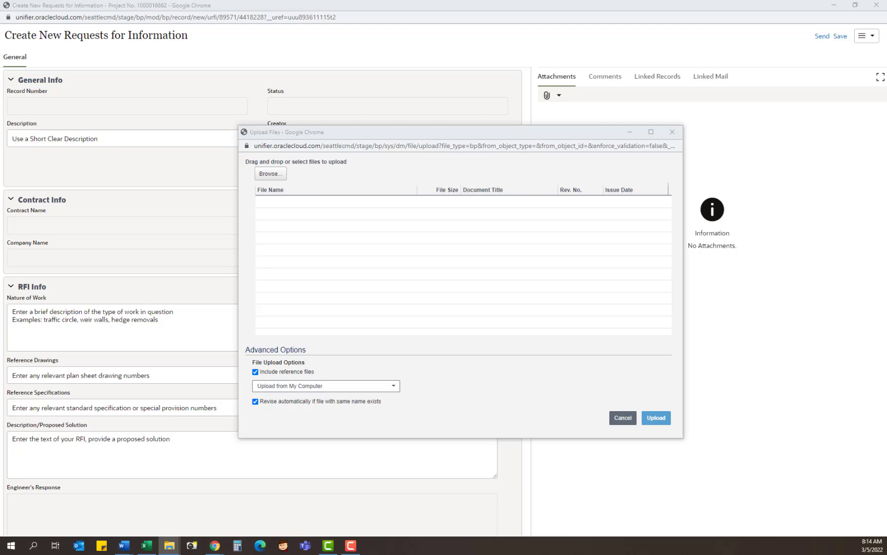
click(169, 545)
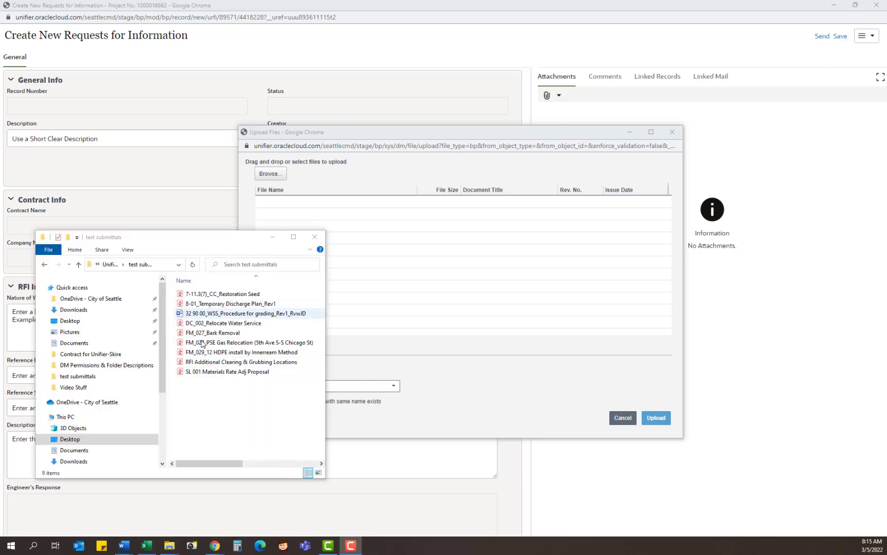
drag(198, 365, 432, 263)
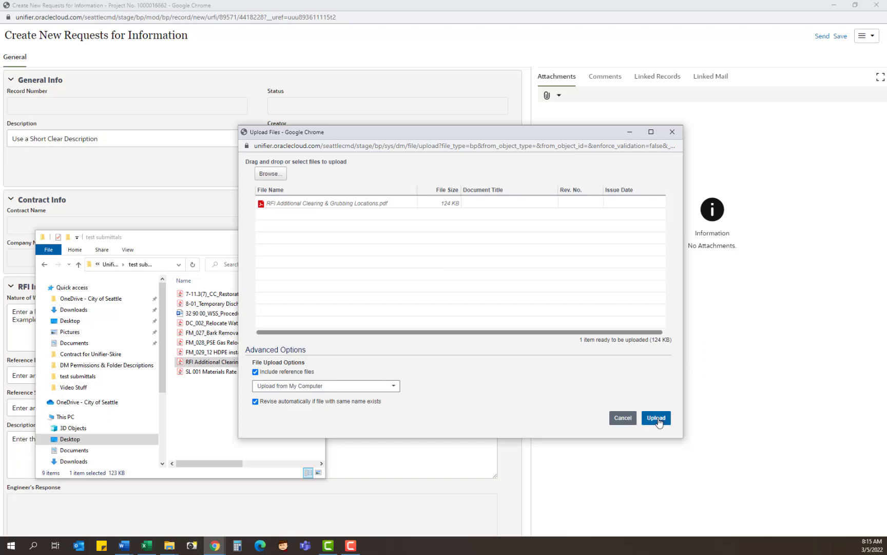
click(657, 419)
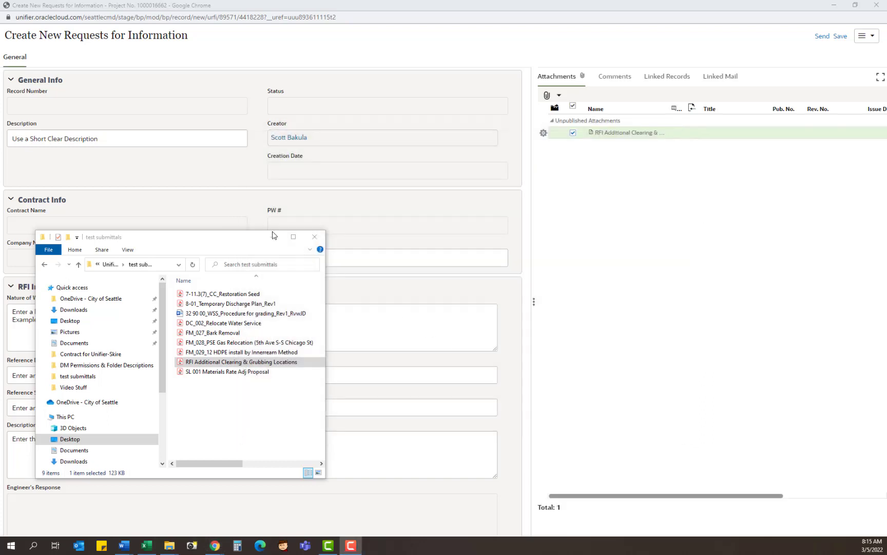
click(273, 236)
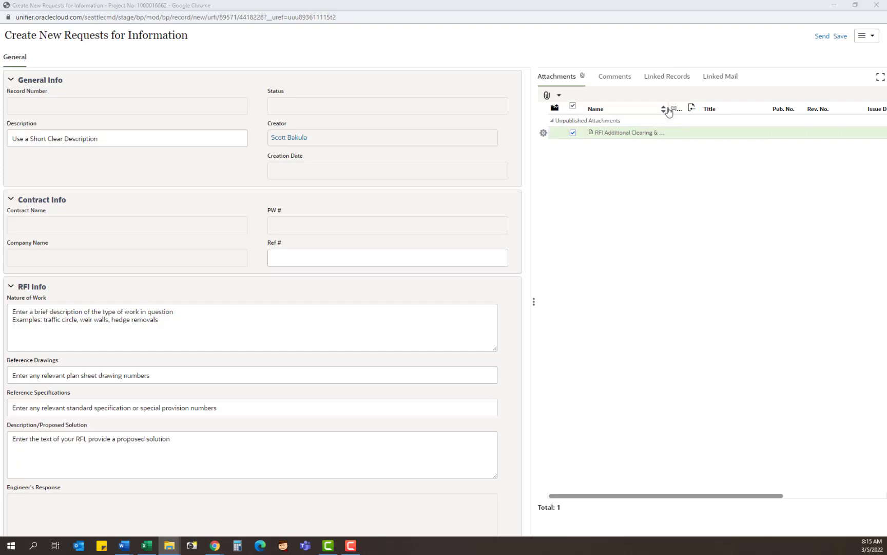
double_click(668, 108)
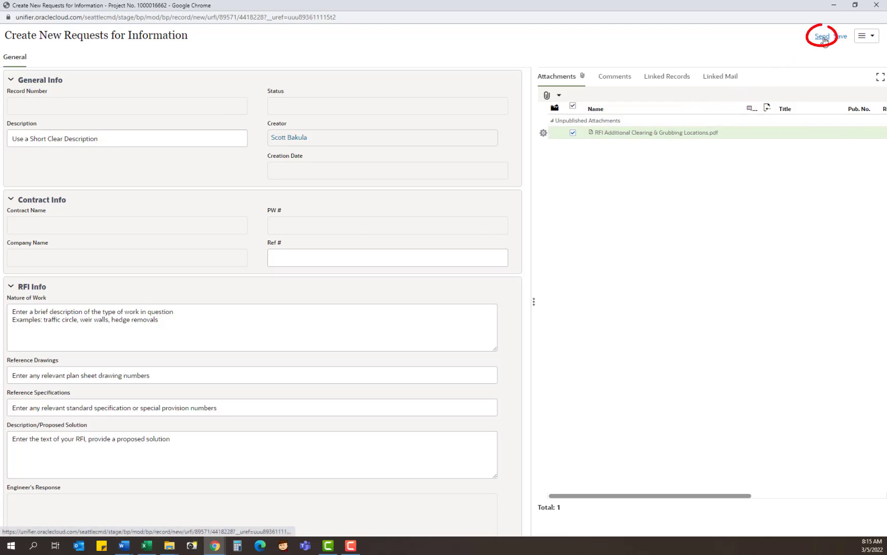
- Send the new RFI with the Submit workflow action for Construction Engineer Review and close the notification
click(822, 37)
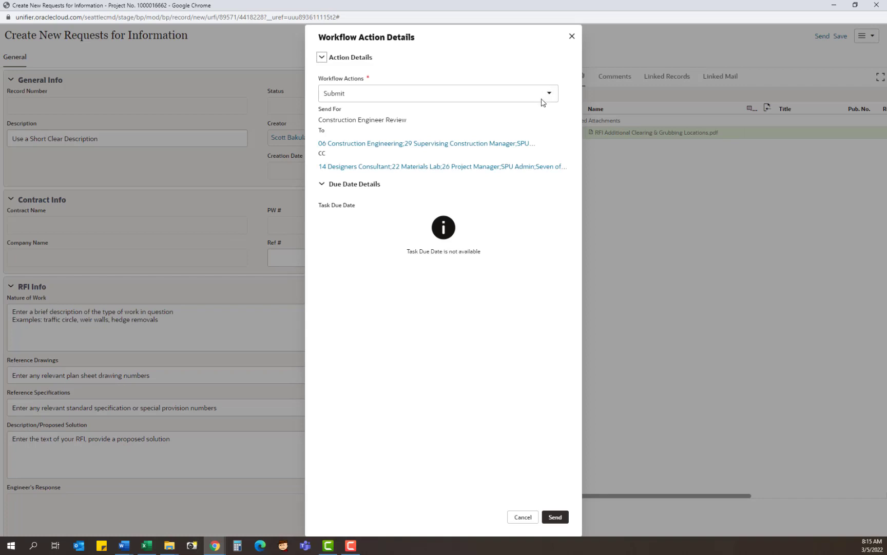
click(557, 519)
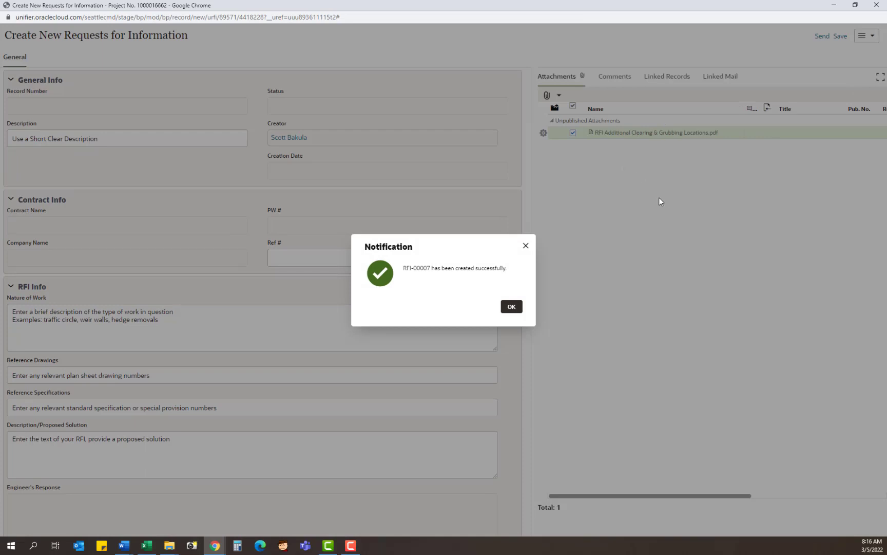
click(511, 310)
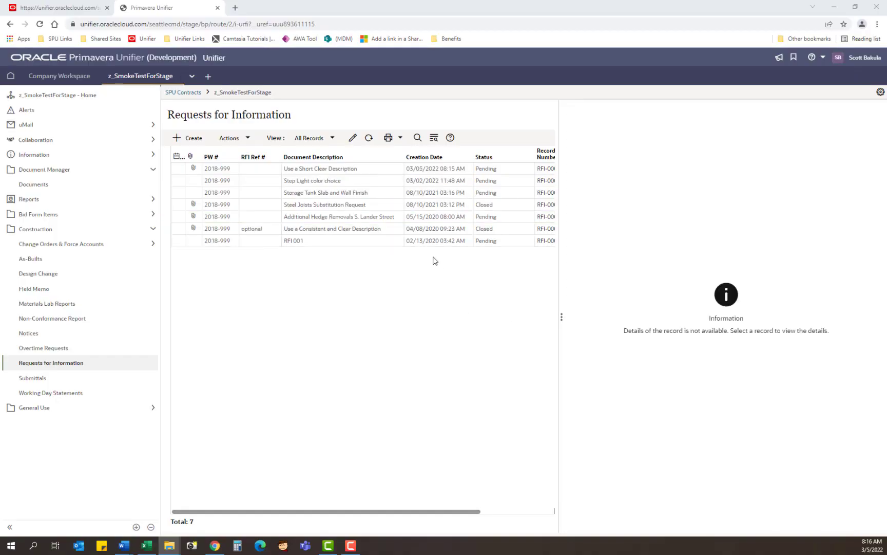
- Preview the "Use a Short Clear Description" record in the RFI log and collapse the details pane to examine its full row
click(436, 171)
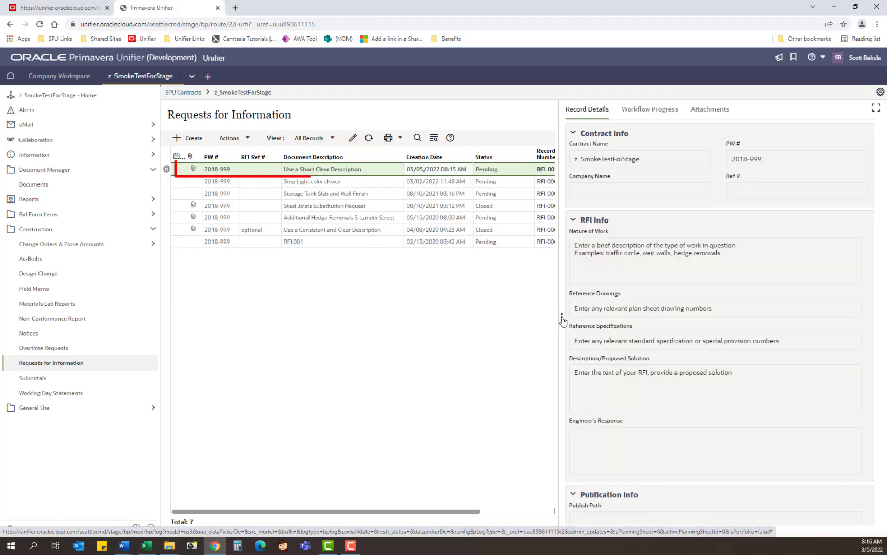
click(562, 319)
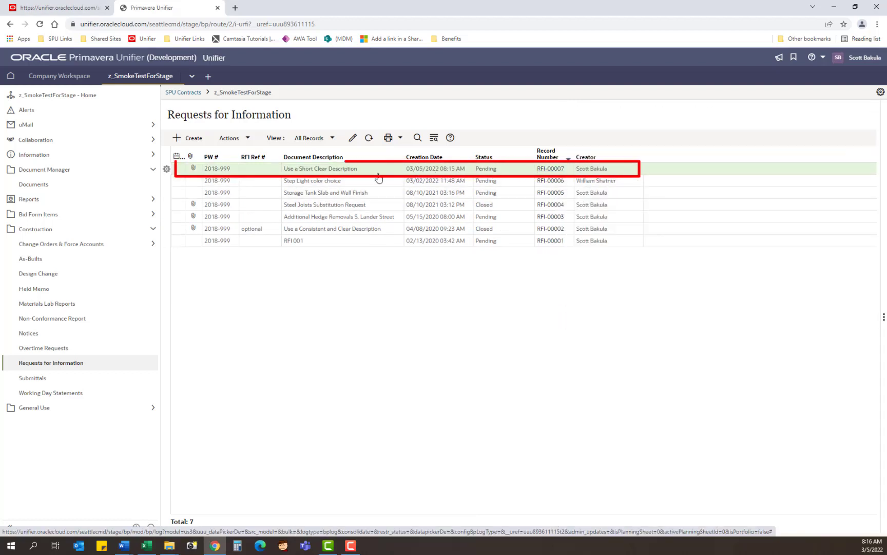
key(F10)
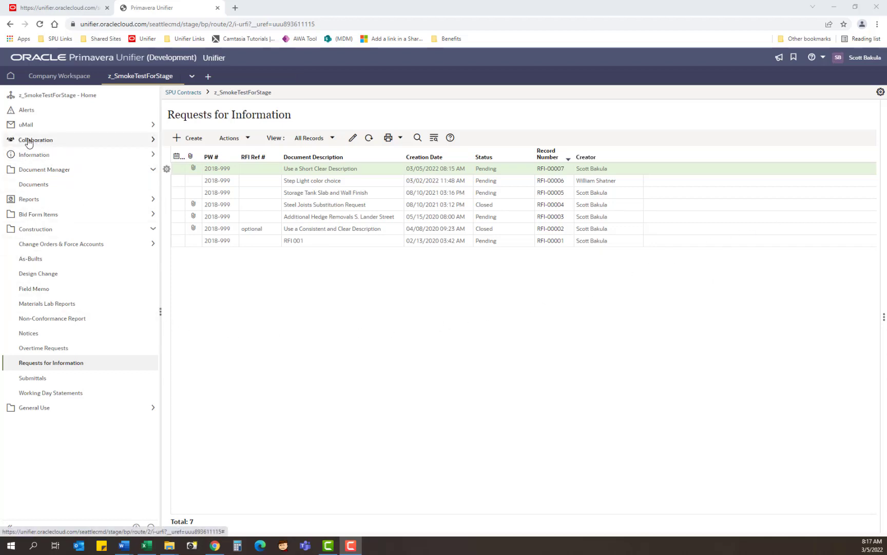
- Open the RFI-00001 Contractor Revision task from the project's collaboration tasks and accept it
click(153, 140)
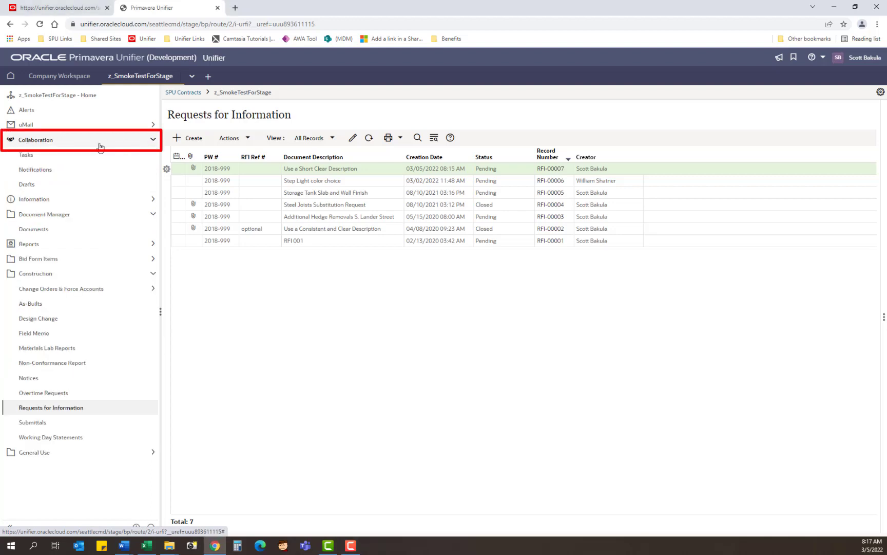
click(25, 156)
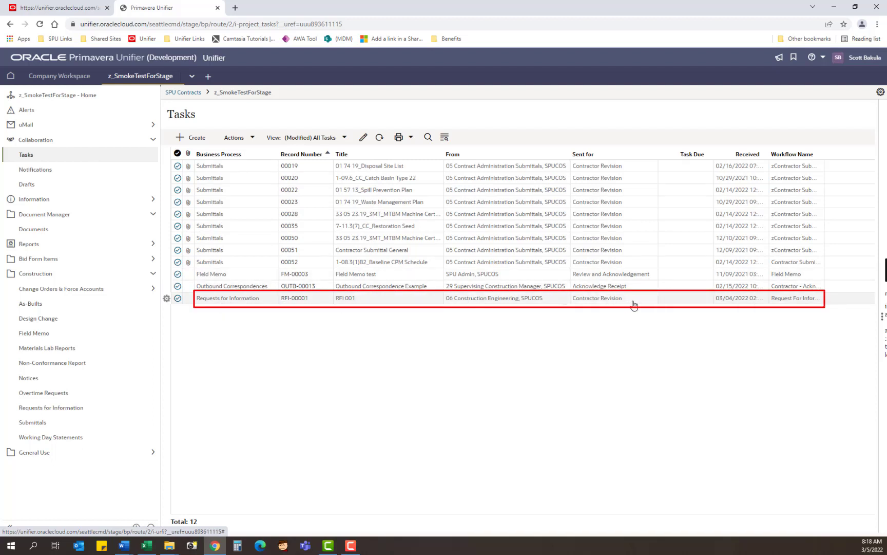
click(367, 303)
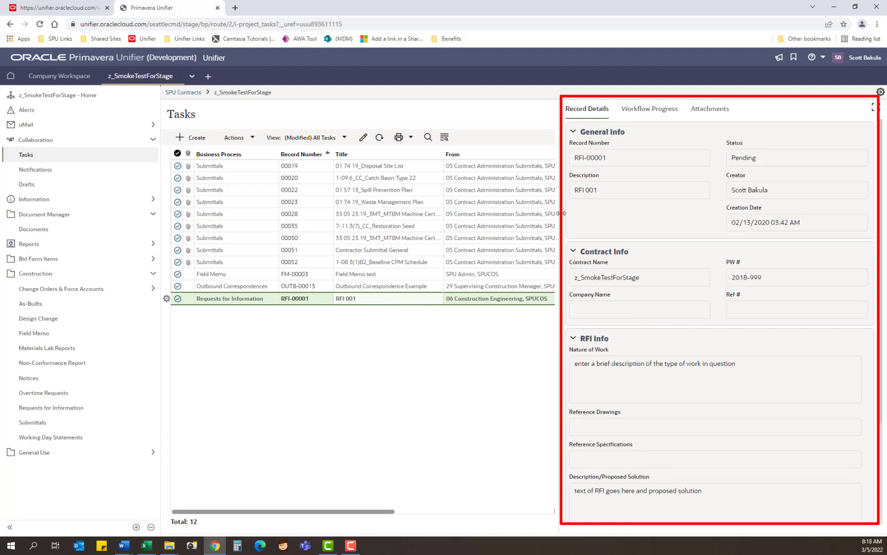
double_click(379, 305)
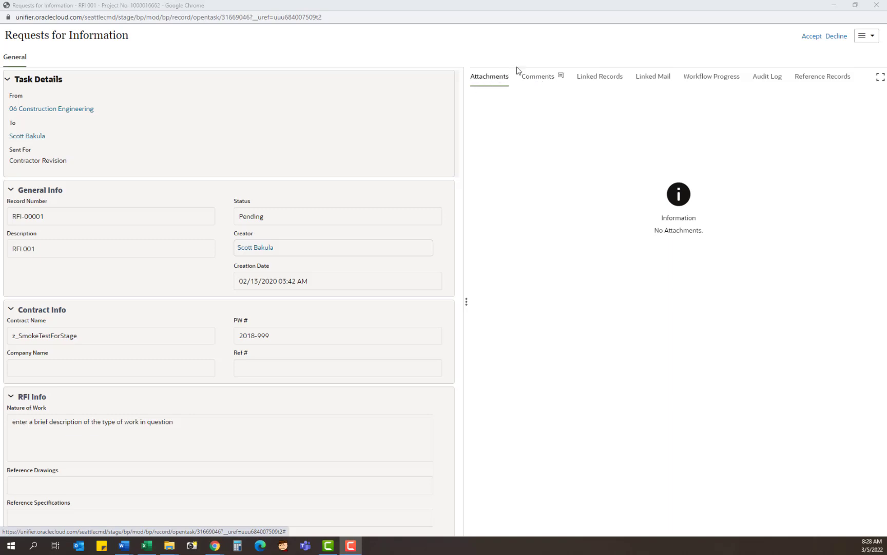
click(816, 36)
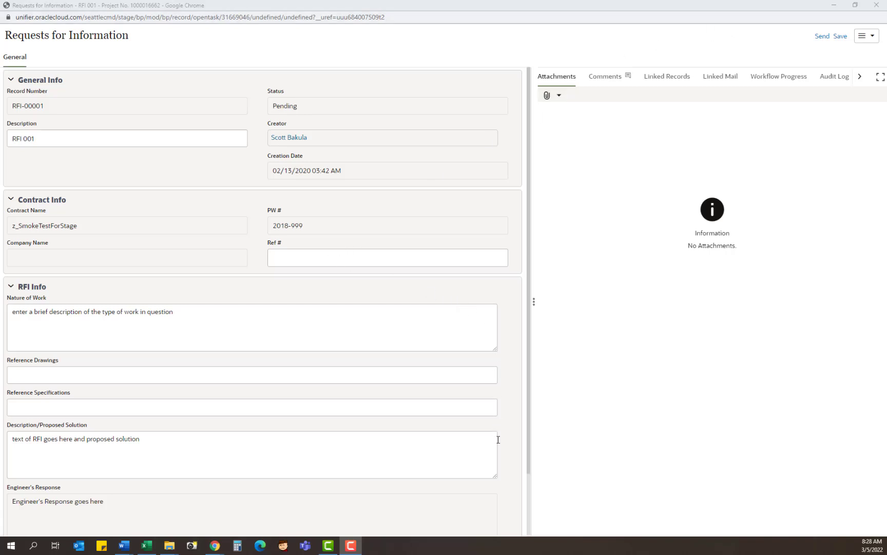
- Review the Engineer's Response and the posted comments on RFI-00001
scroll(499, 445, down, 2)
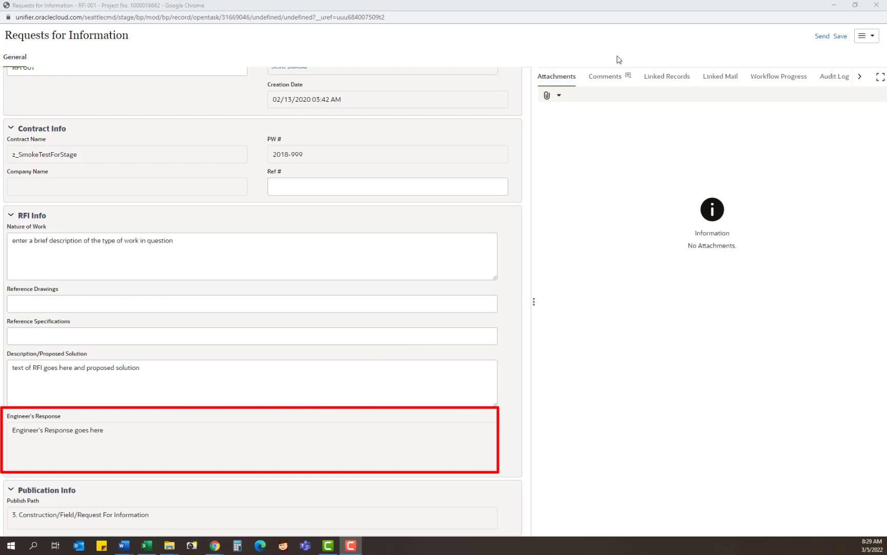
click(609, 83)
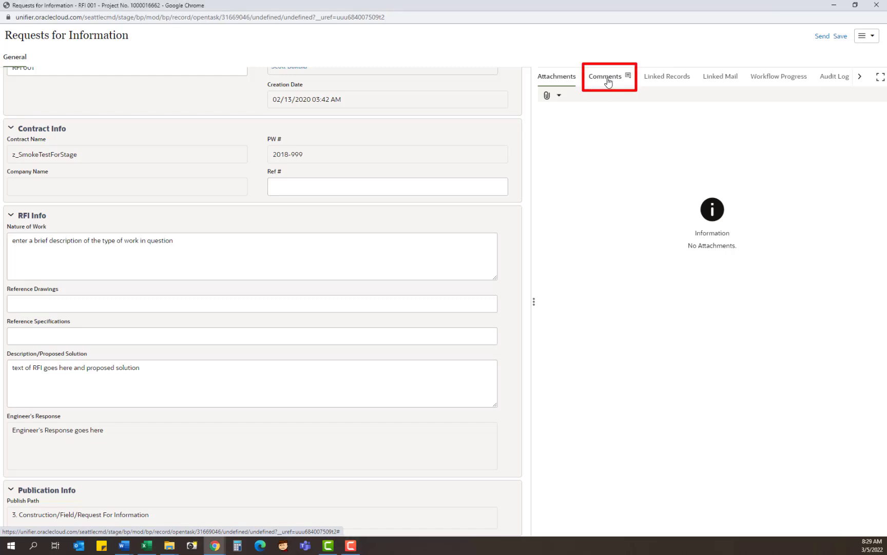
click(608, 83)
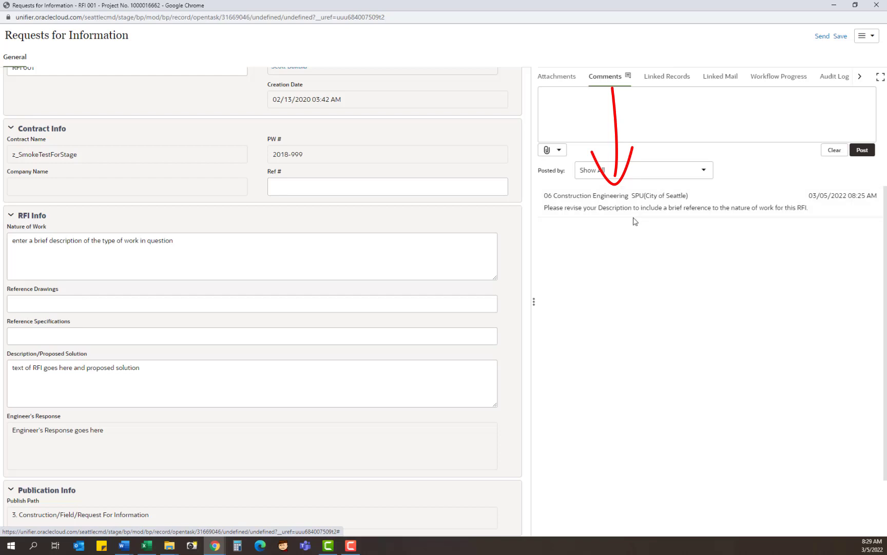
scroll(241, 190, up, 2)
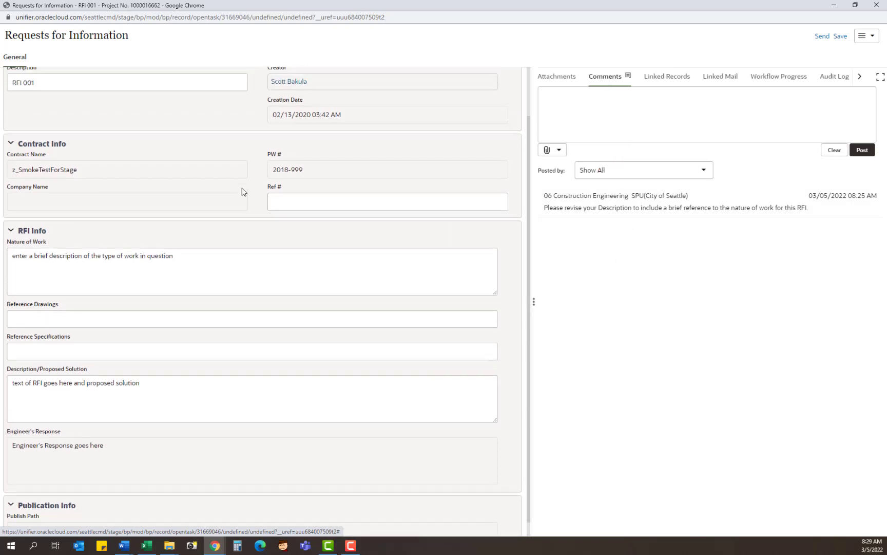
- Change the description of RFI-00001 to "RFI 001 Additional Clearing & Grubbing"
click(77, 140)
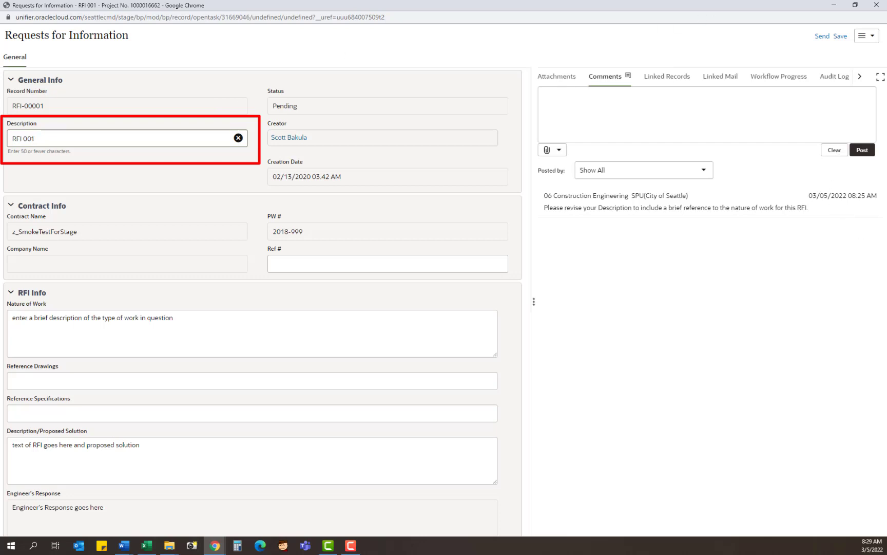
key(ctrl+v)
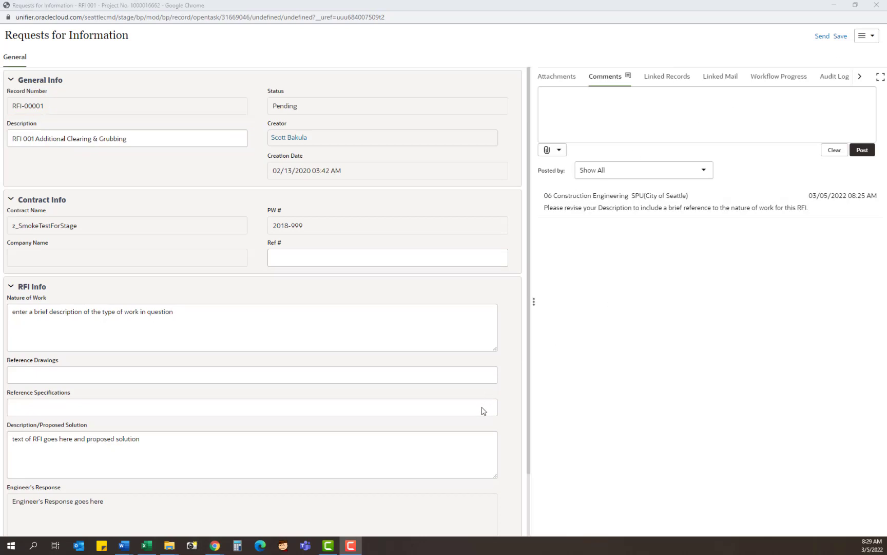
scroll(483, 411, down, 1)
scroll(479, 423, down, 1)
scroll(478, 422, up, 2)
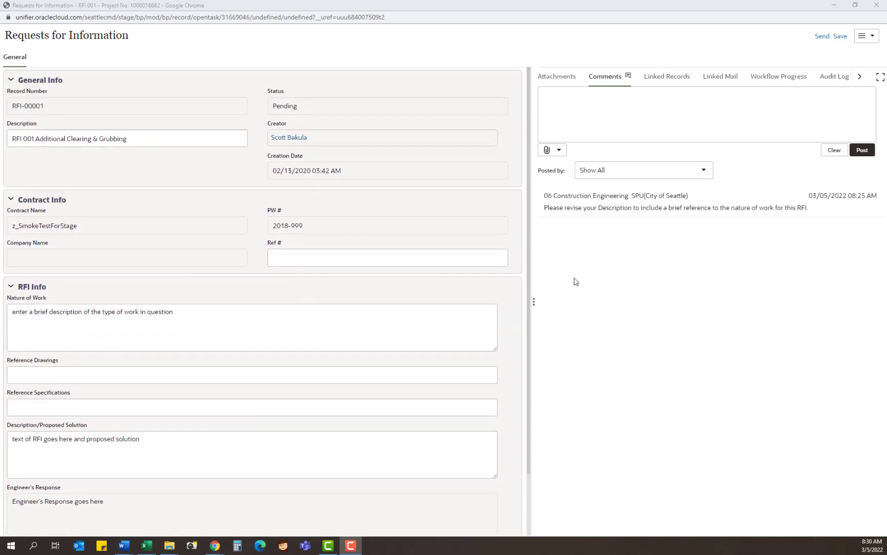
- Send the revised RFI-00001 back for Construction Engineer Review with the Send Revision workflow action
click(821, 41)
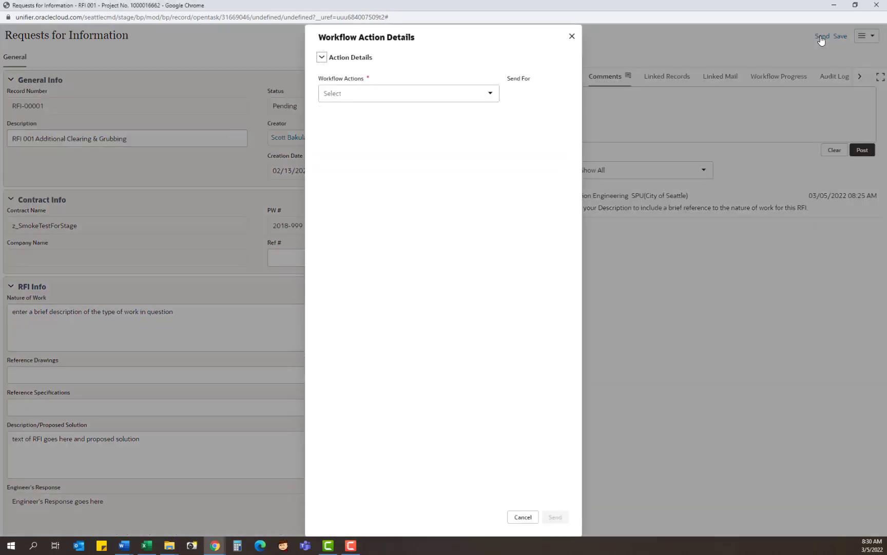
click(492, 93)
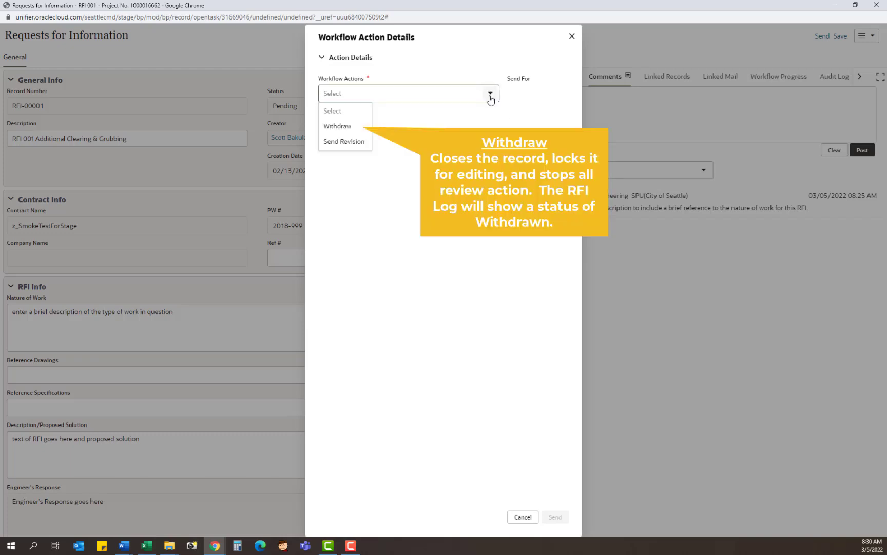
click(354, 143)
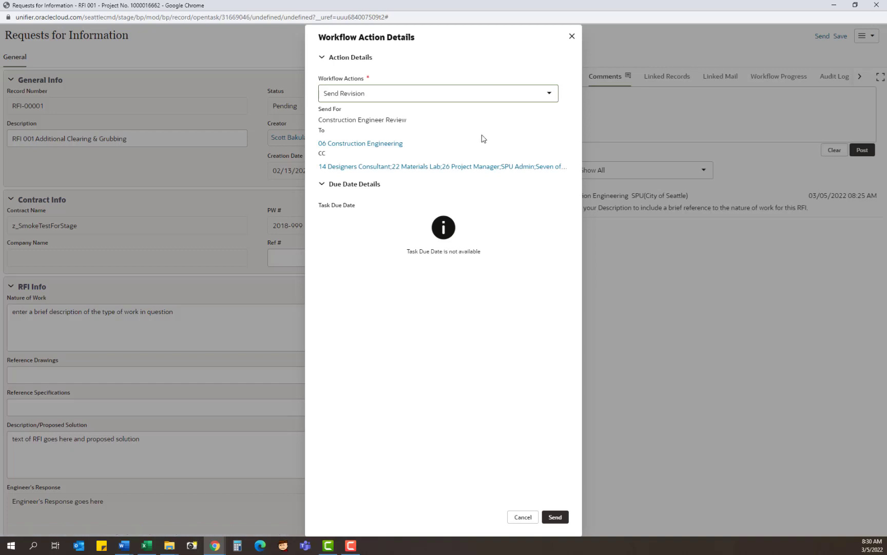
click(555, 518)
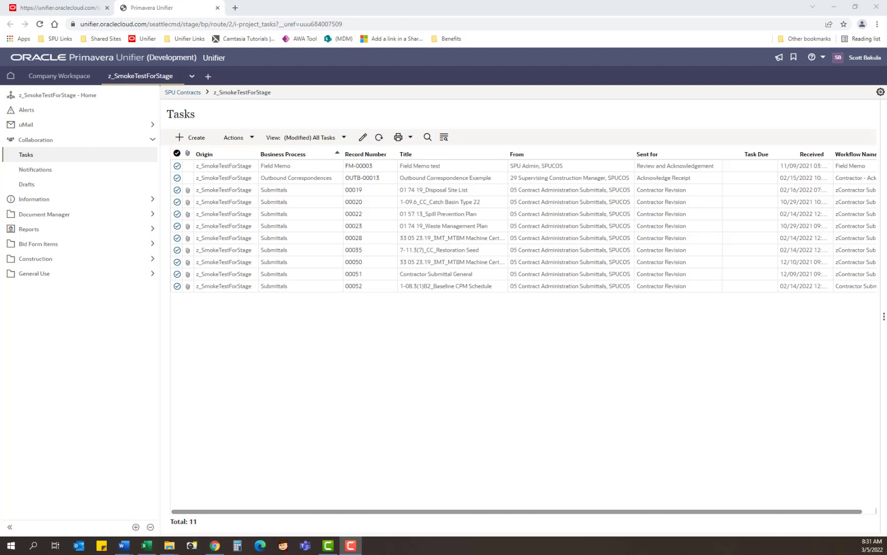
- Collapse the Collaboration group and open the project's Requests for Information log under Construction
click(35, 140)
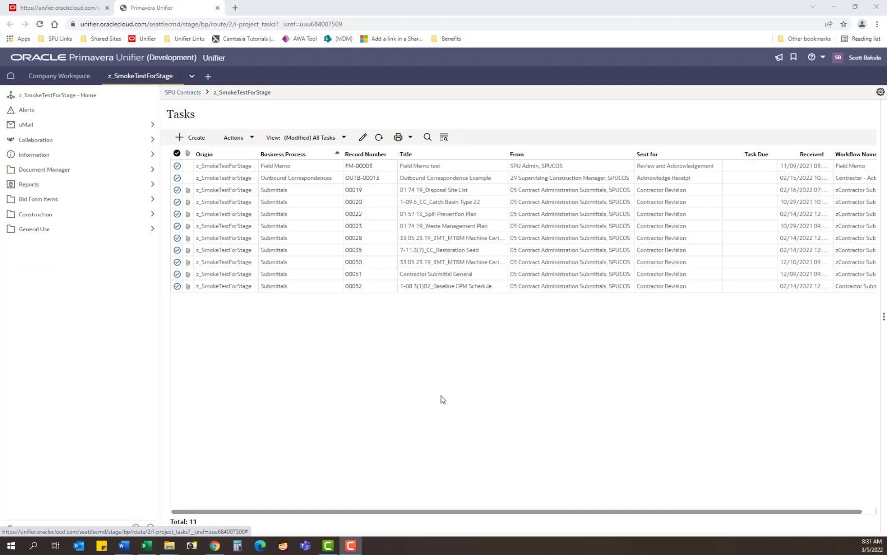
click(148, 215)
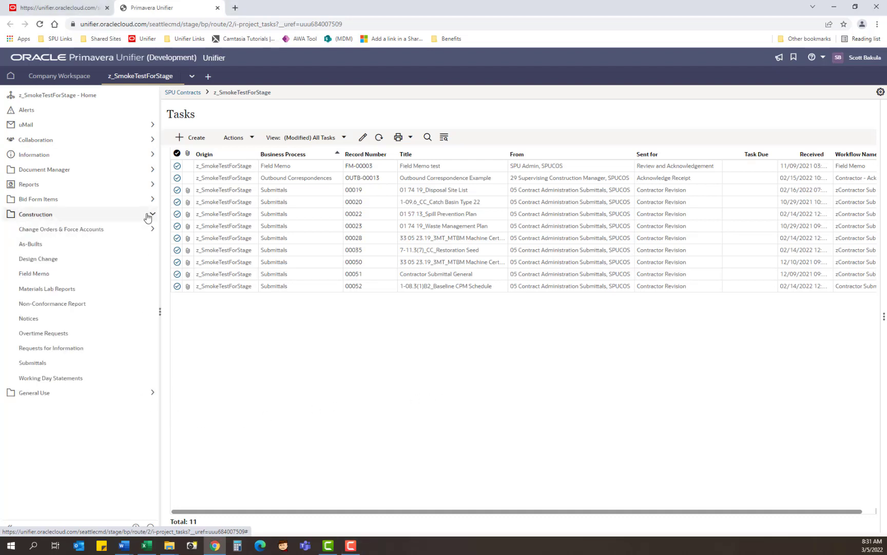
click(37, 351)
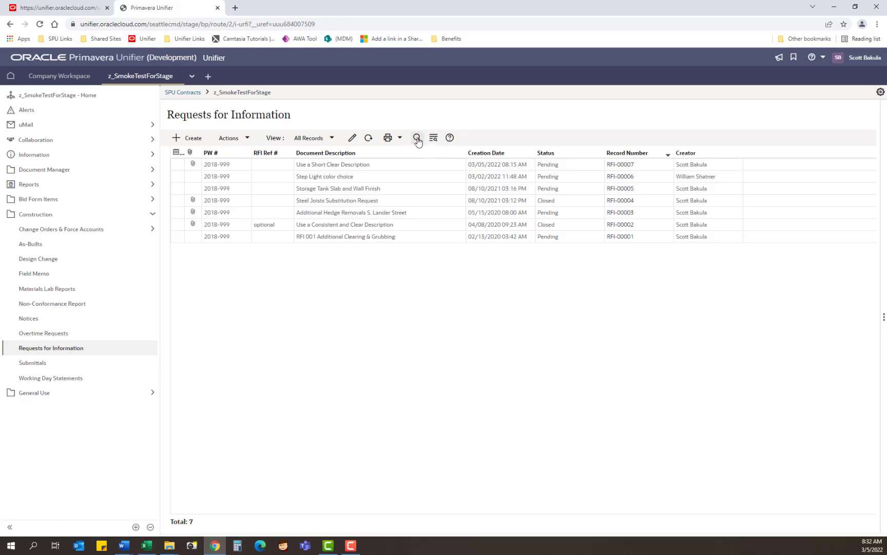
- Search the RFI log for records whose Status equals Pending and close the search form
click(417, 139)
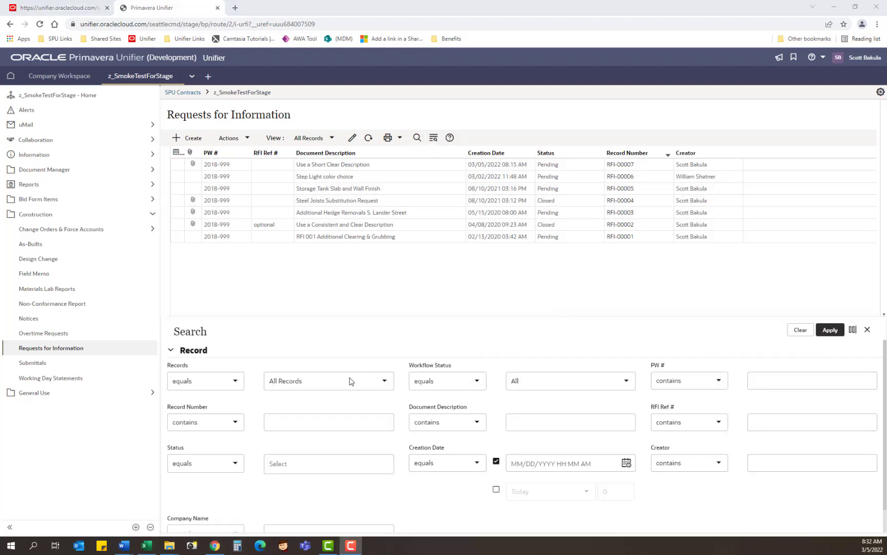
click(277, 465)
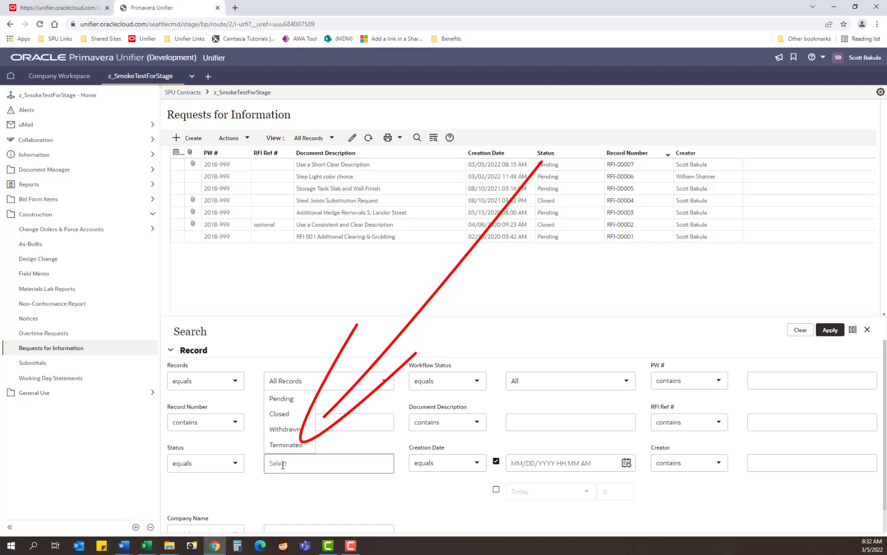
click(300, 403)
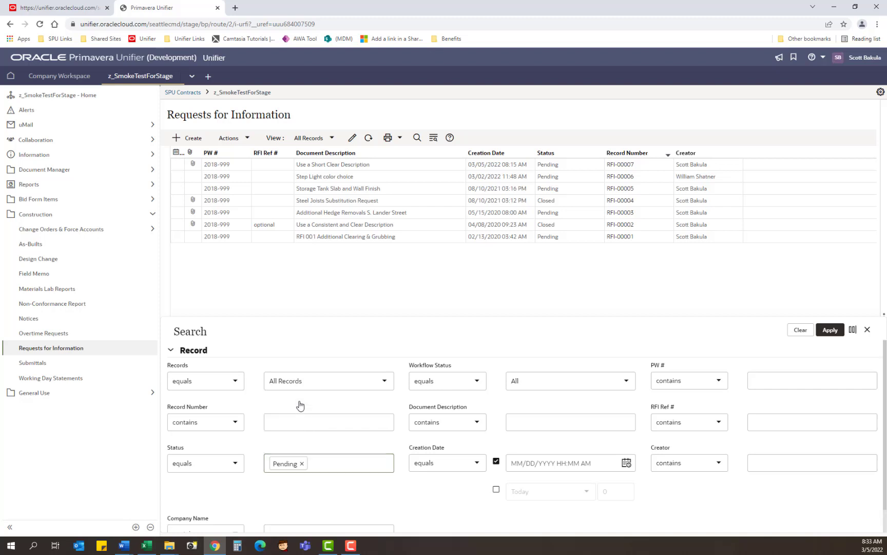
click(831, 330)
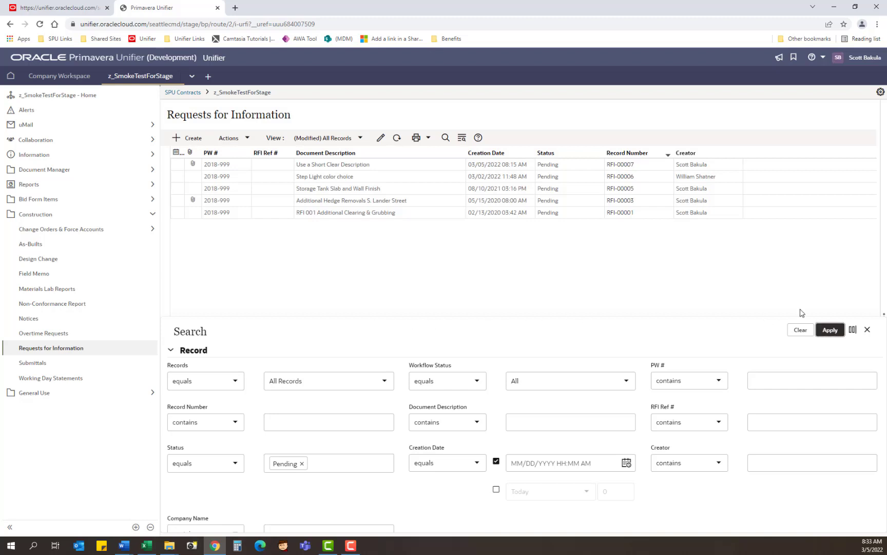
click(868, 331)
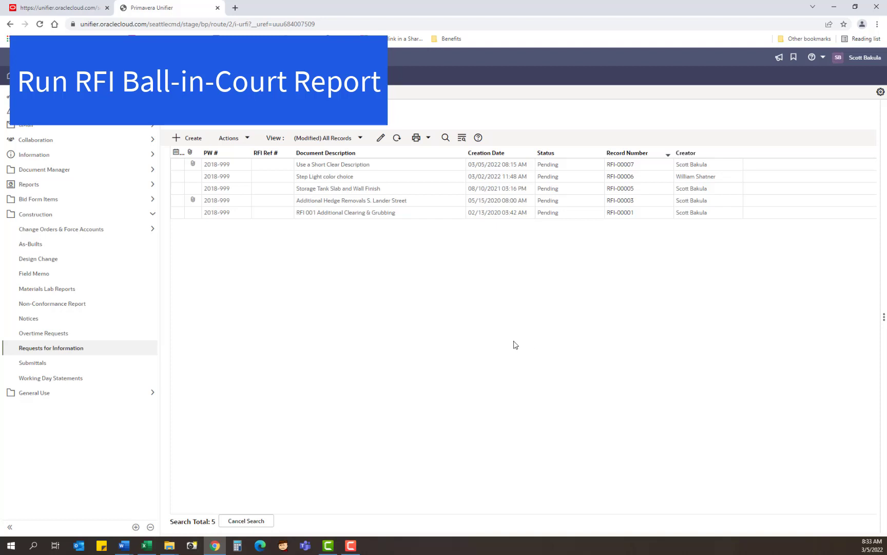
key(F10)
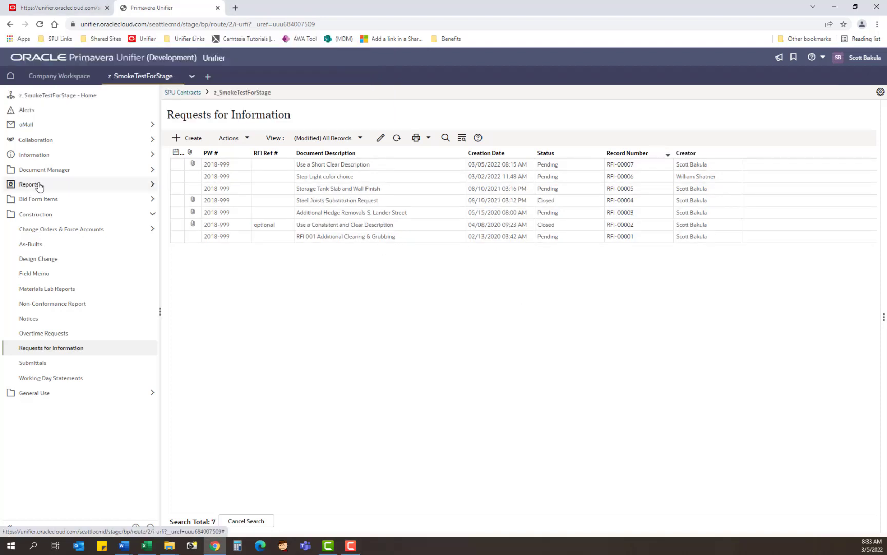
- Run the user-defined "RFIs in Review" ball-in-court report in HTML format with its preset query parameters
click(153, 185)
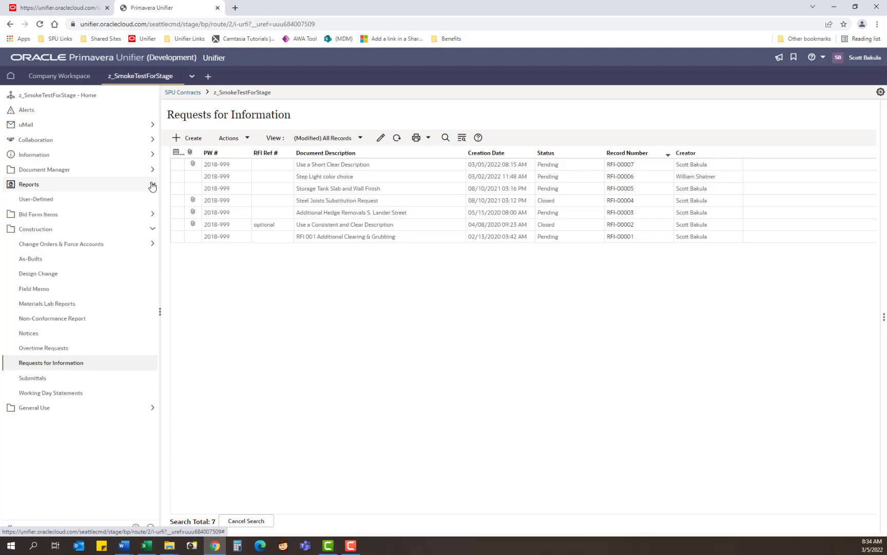
click(37, 201)
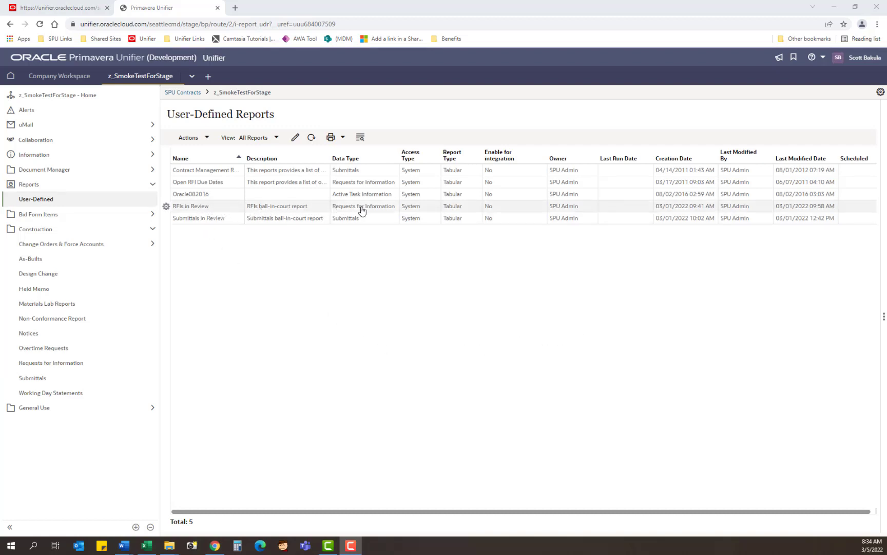
click(316, 209)
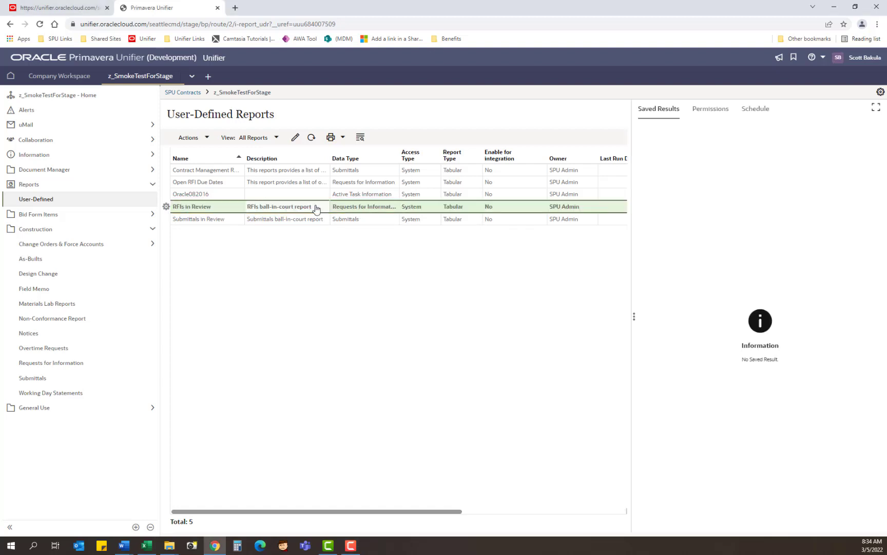
double_click(317, 208)
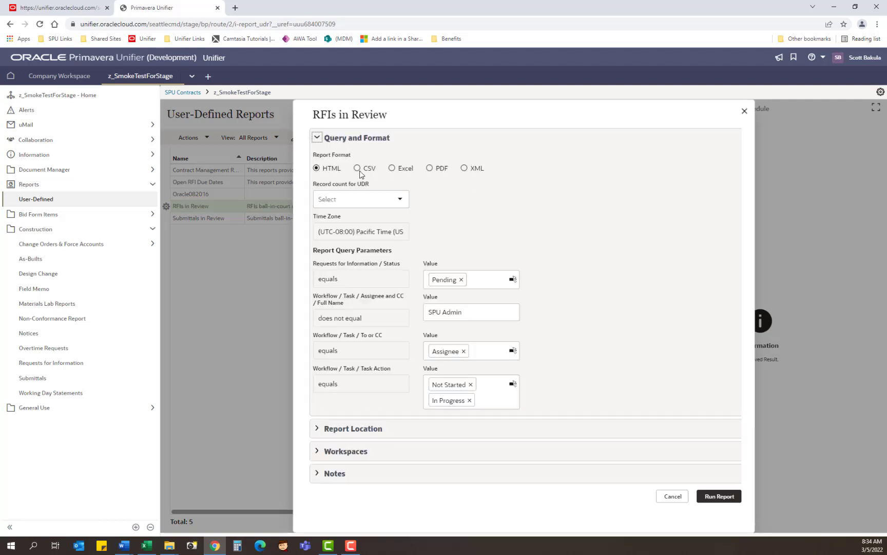
click(721, 498)
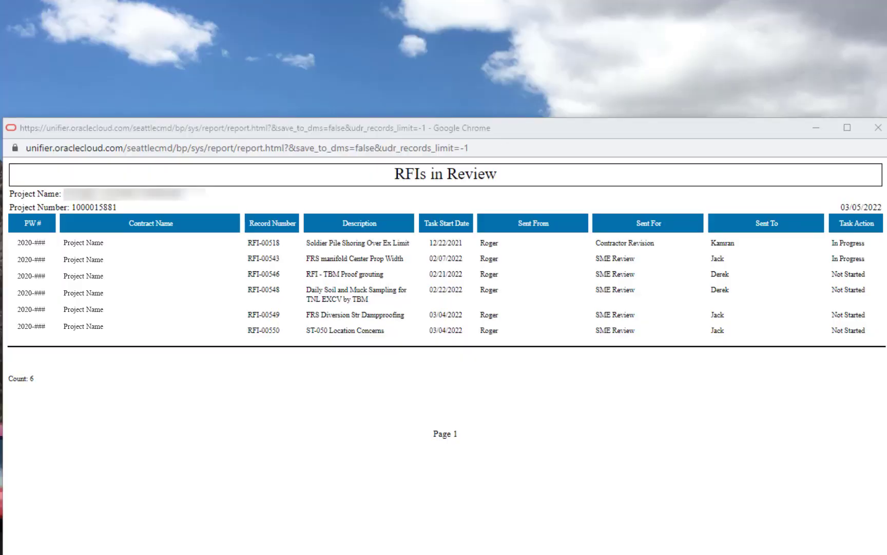